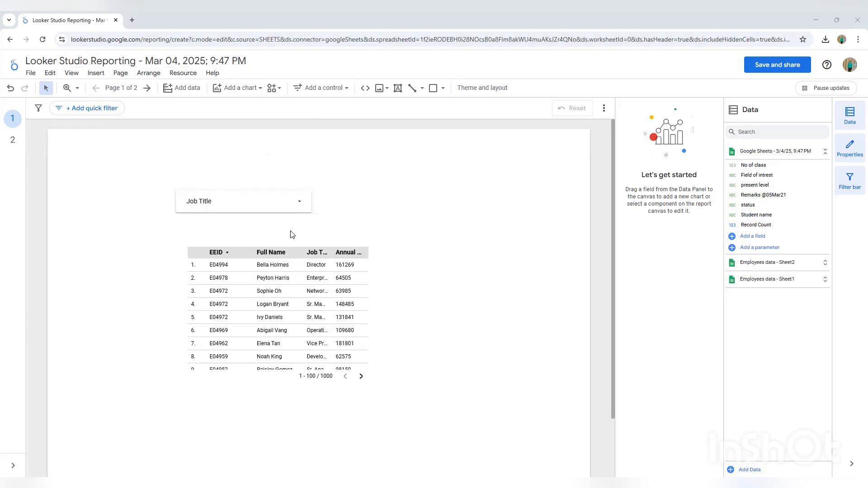
# Add a single-color conditional formatting rule to the employee table with the condition Annual Salary greater than 100000
pyautogui.click(298, 275)
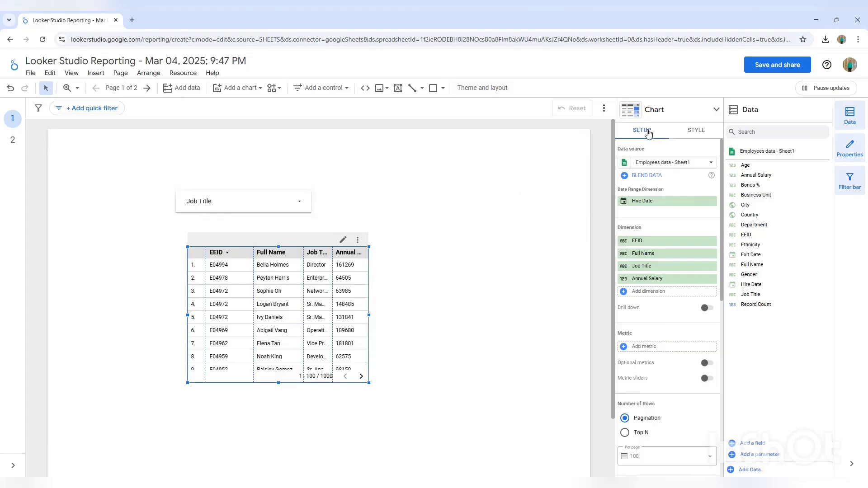
pyautogui.click(691, 136)
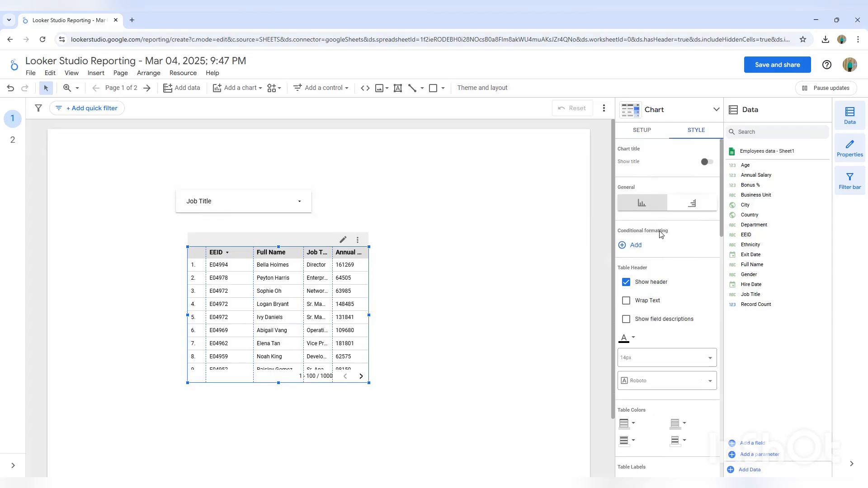
pyautogui.click(637, 244)
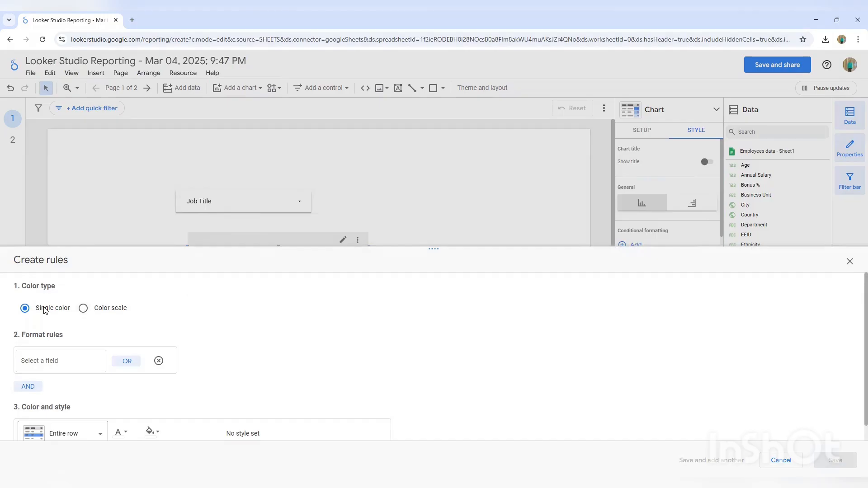
pyautogui.click(54, 360)
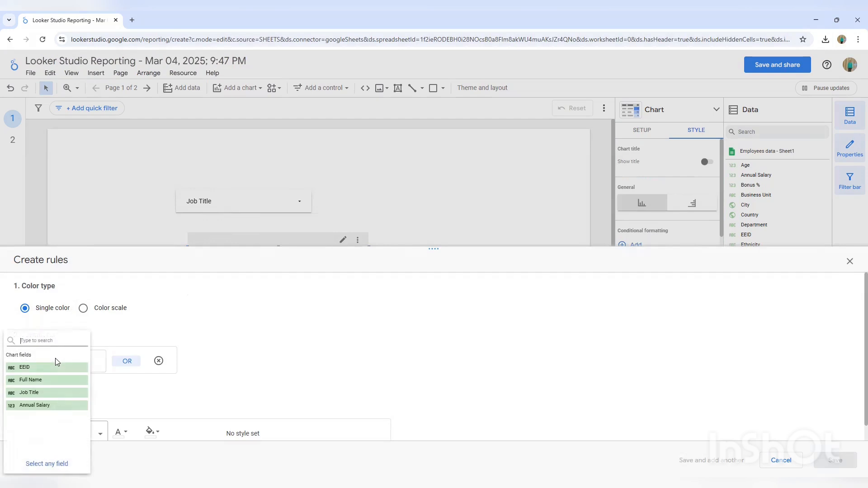
pyautogui.click(56, 409)
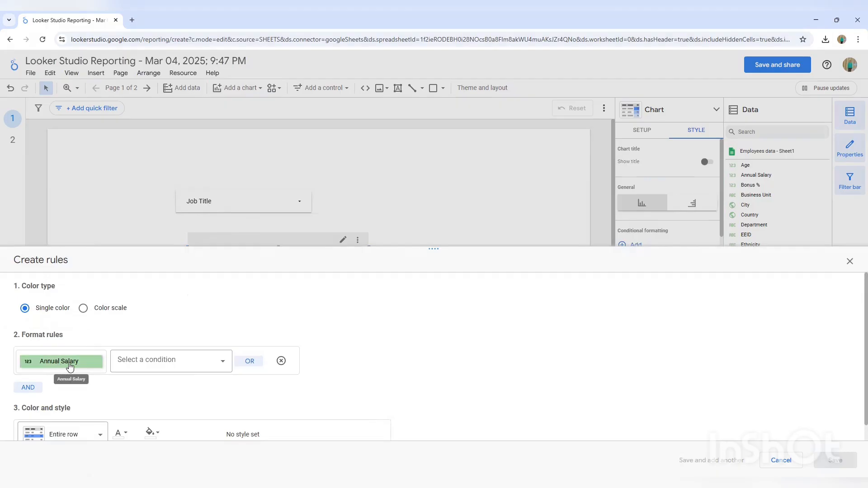
pyautogui.click(137, 365)
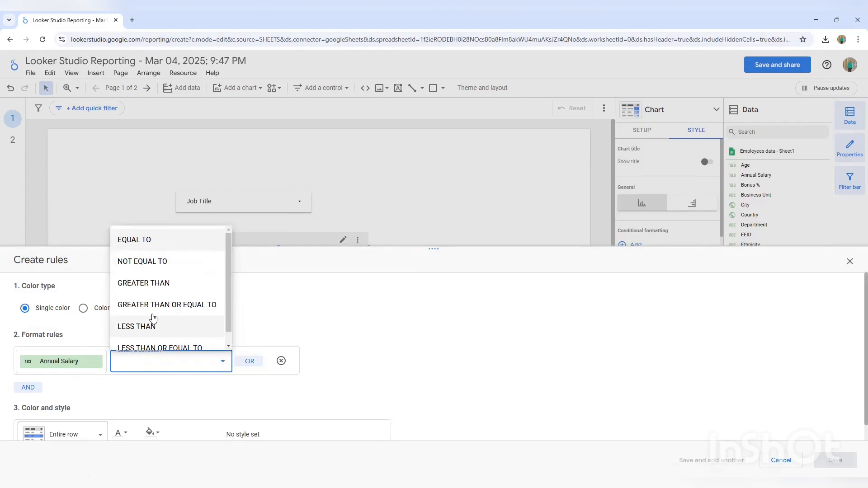
pyautogui.click(160, 284)
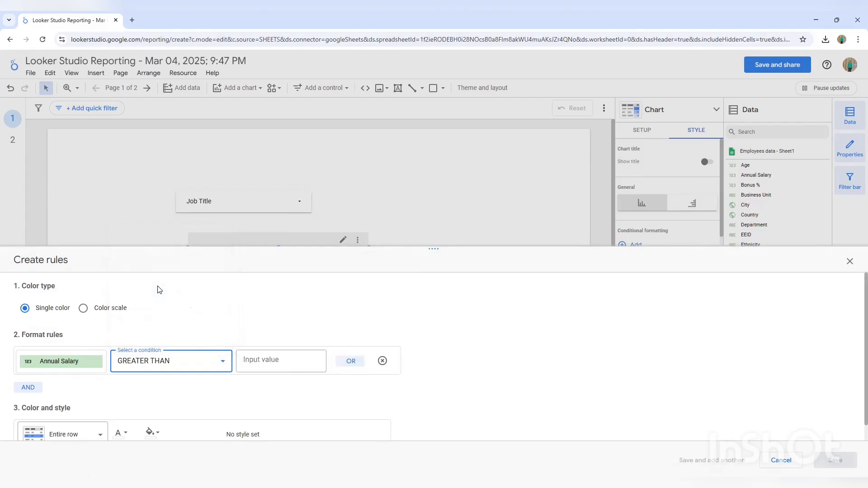
pyautogui.click(248, 369)
pyautogui.write('1')
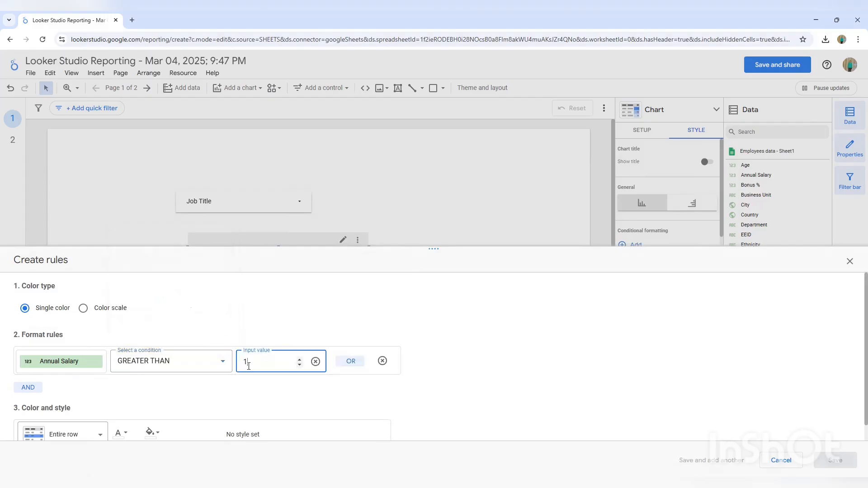
pyautogui.write('00000')
# Make the rule format only the Annual Salary column instead of the entire row
pyautogui.scroll(-1, 257, 391)
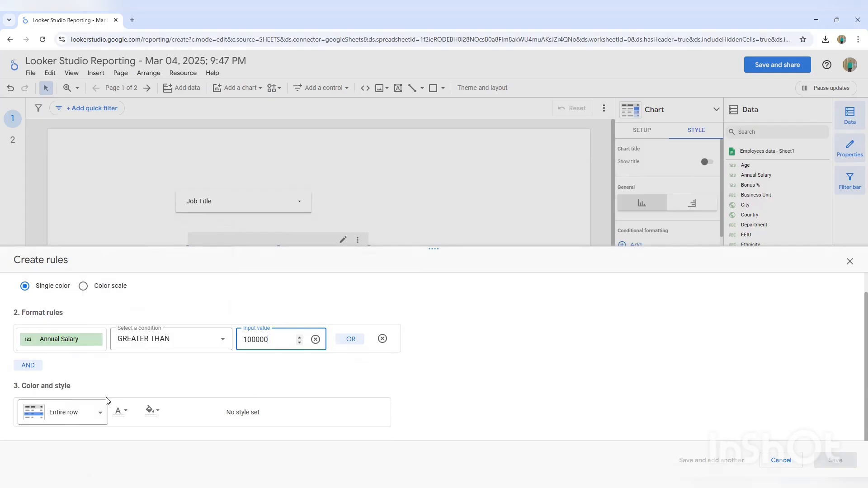
pyautogui.click(82, 412)
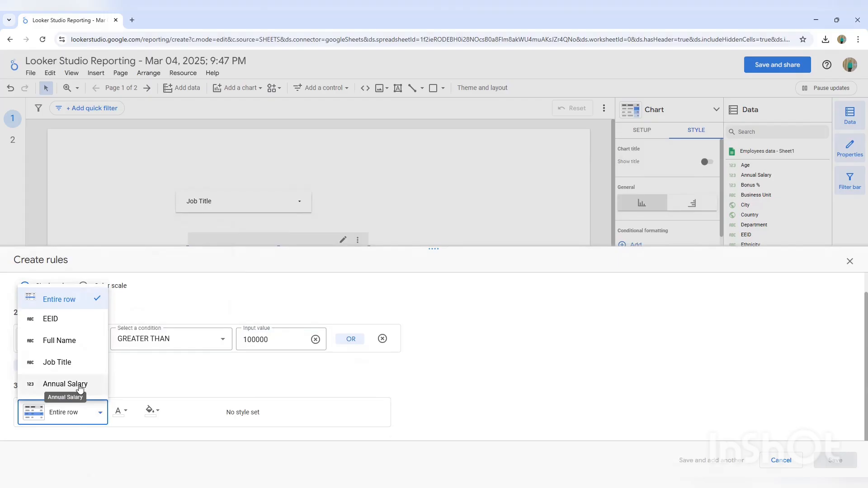
pyautogui.click(65, 384)
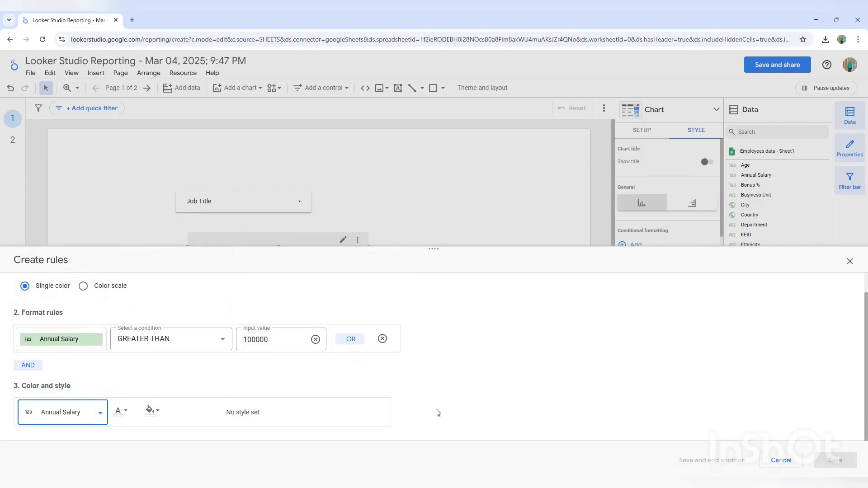
pyautogui.click(142, 386)
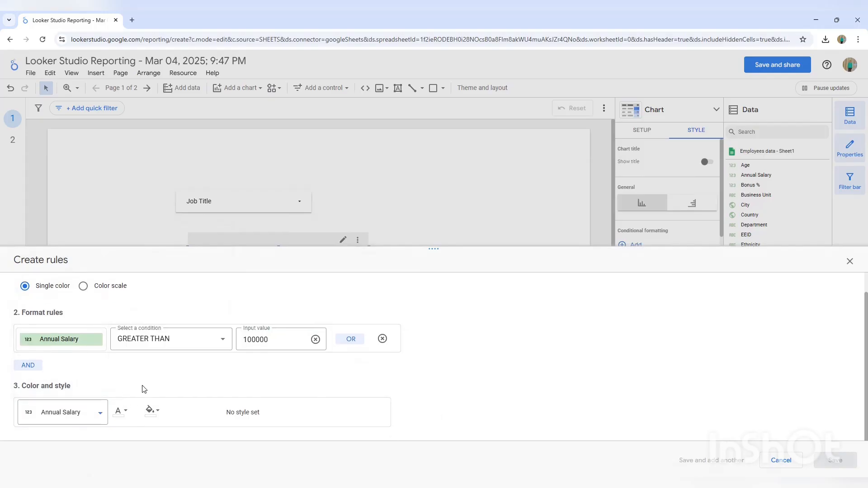
pyautogui.click(85, 411)
pyautogui.click(63, 342)
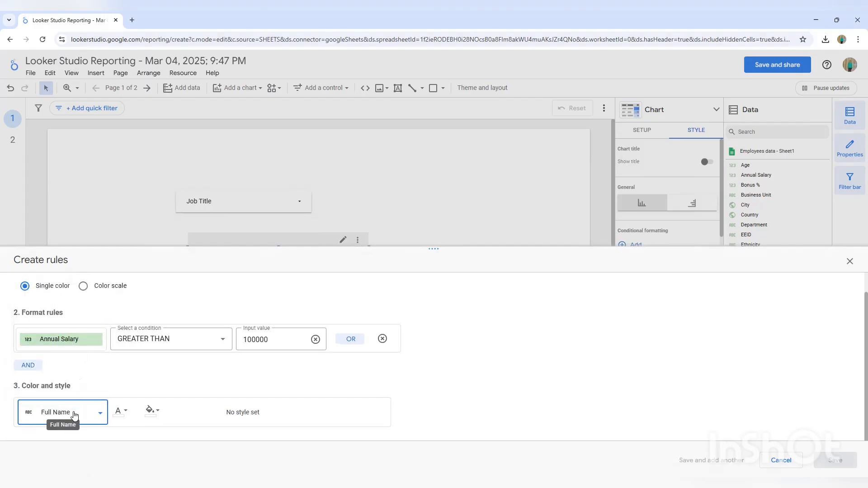
pyautogui.click(99, 413)
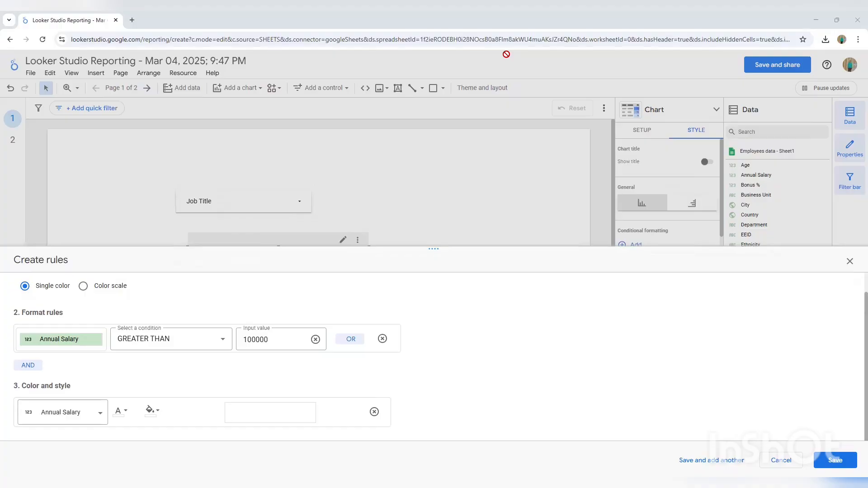
# Give the rule's Annual Salary cells a medium green background, save the rule, and check the formatted rows in the table
pyautogui.click(75, 410)
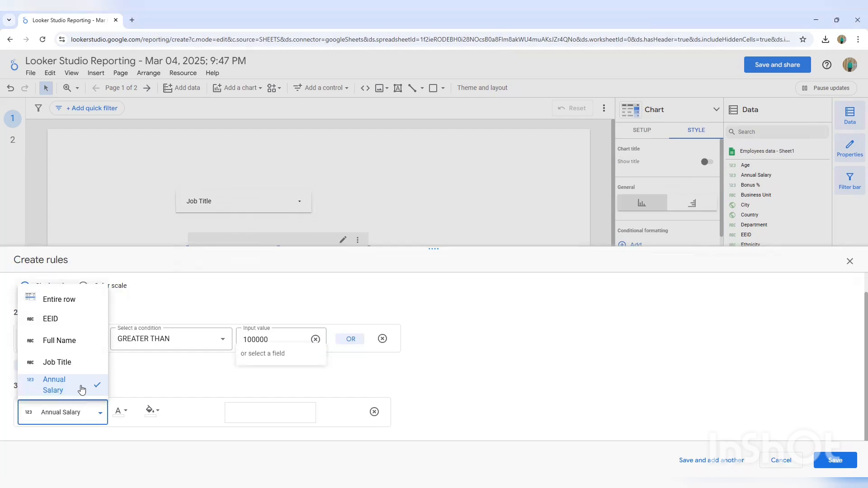
pyautogui.click(148, 414)
pyautogui.click(149, 412)
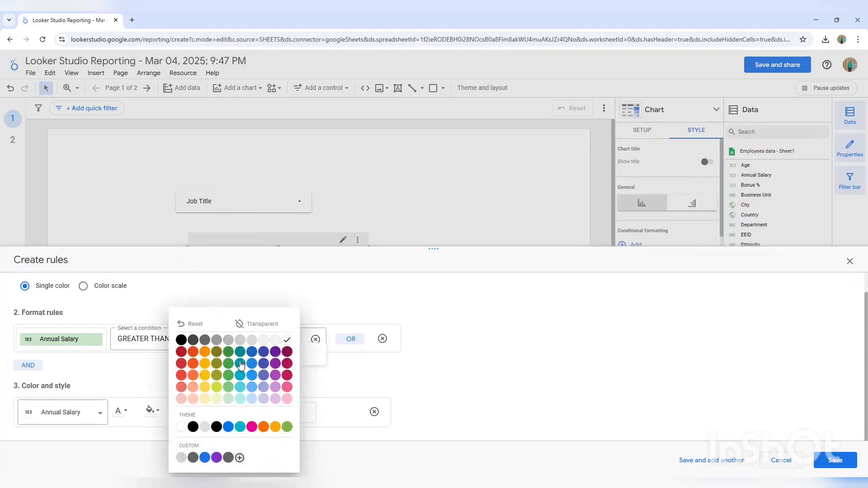
pyautogui.click(227, 392)
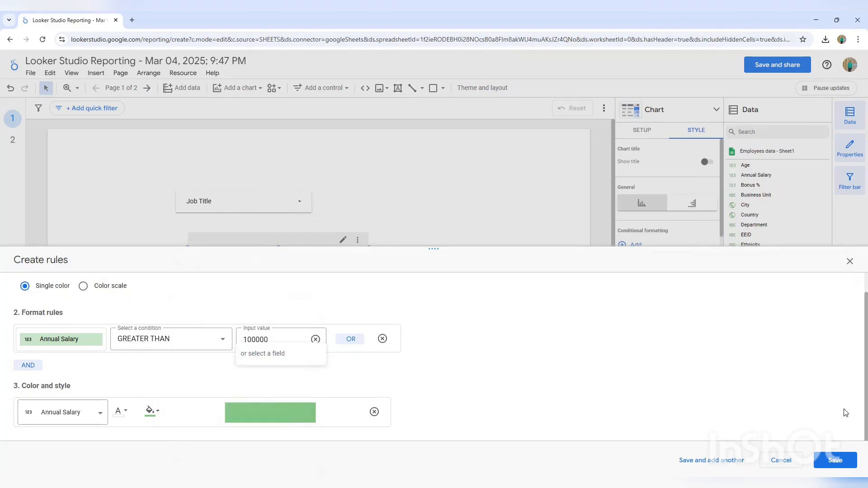
pyautogui.click(840, 463)
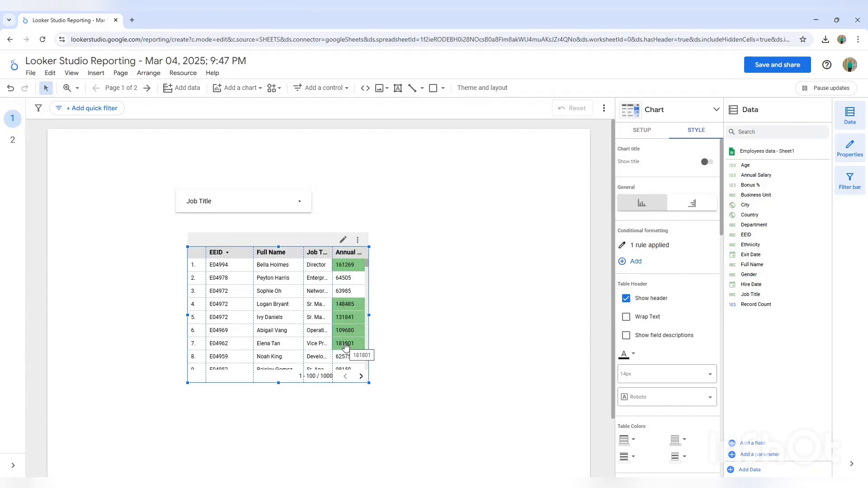
pyautogui.scroll(-2, 346, 347)
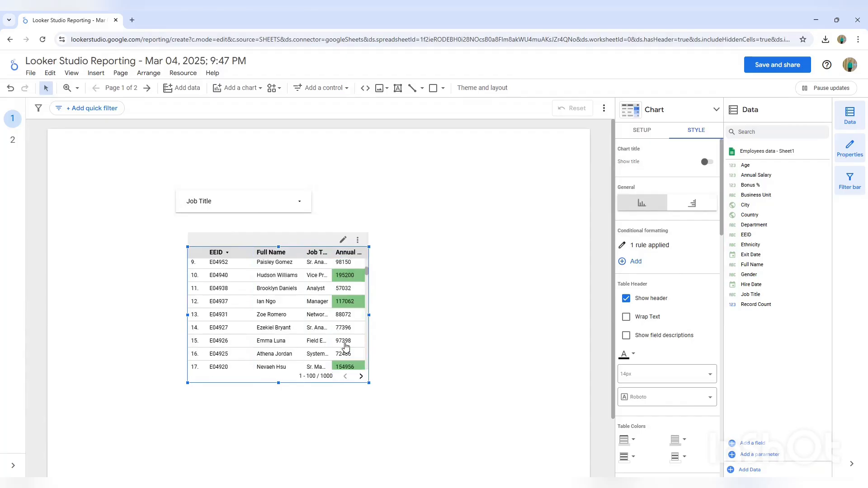
pyautogui.scroll(1, 346, 347)
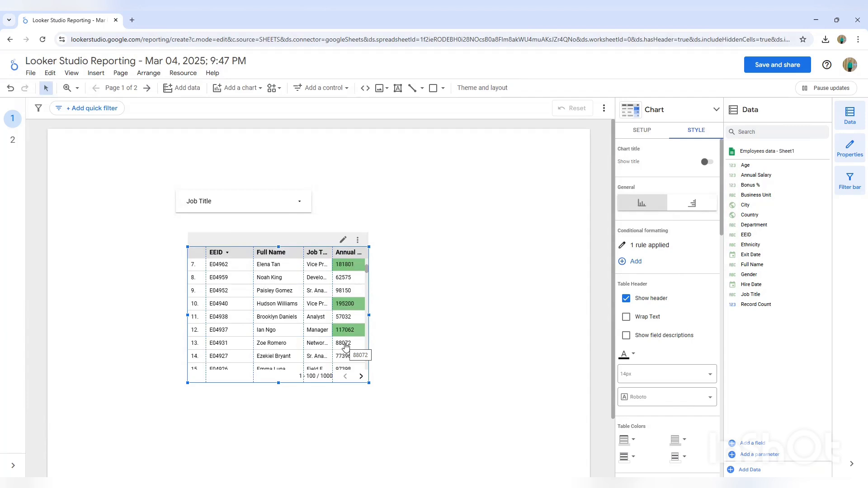
pyautogui.scroll(2, 346, 347)
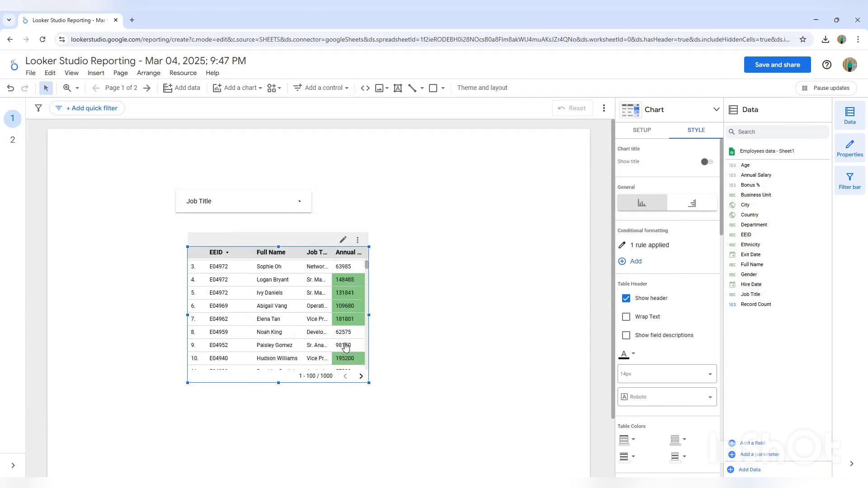
# Add a second single-color formatting rule to the table with the condition Annual Salary less than 100000
pyautogui.click(623, 246)
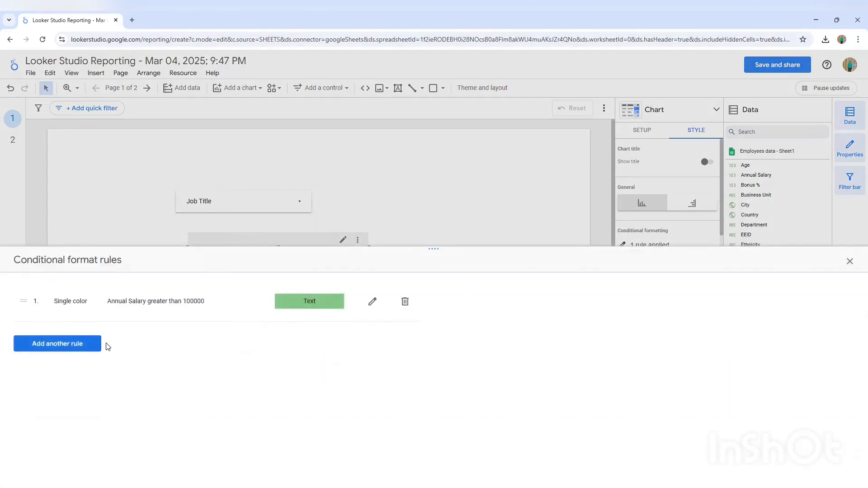
pyautogui.click(74, 341)
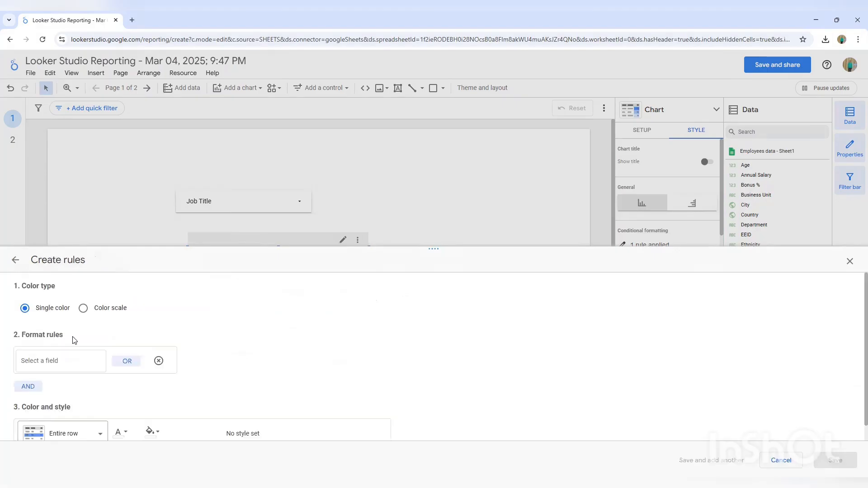
pyautogui.click(64, 365)
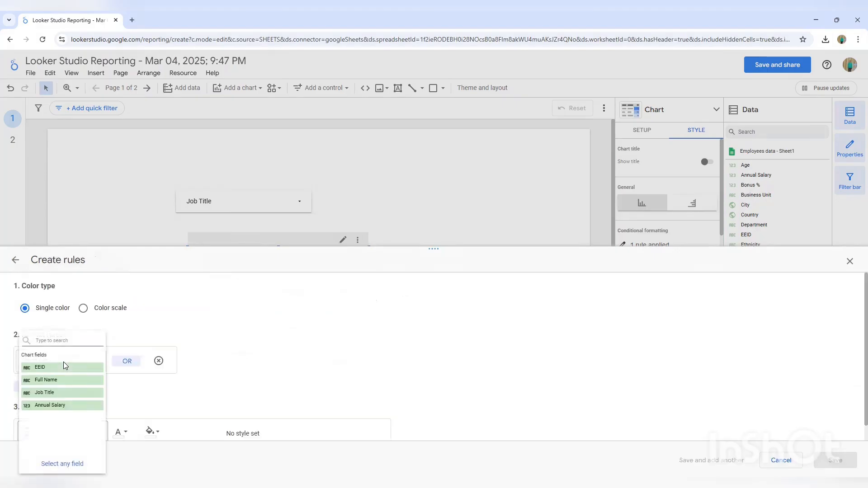
pyautogui.click(68, 405)
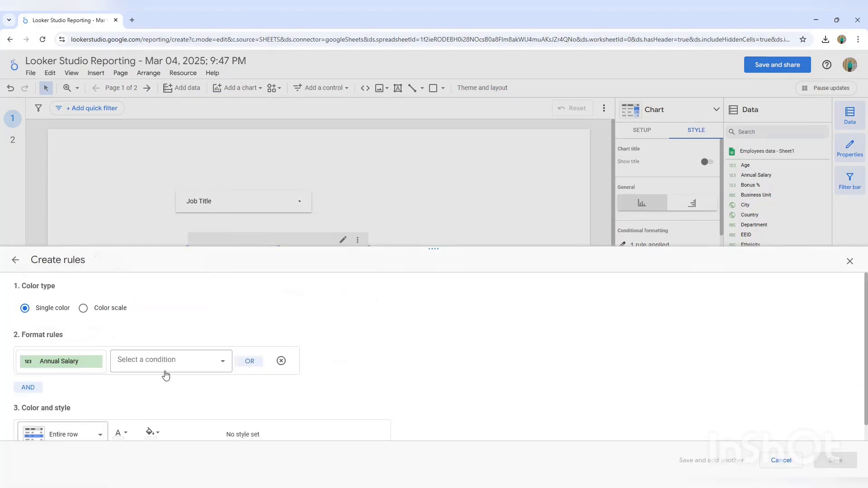
pyautogui.click(184, 365)
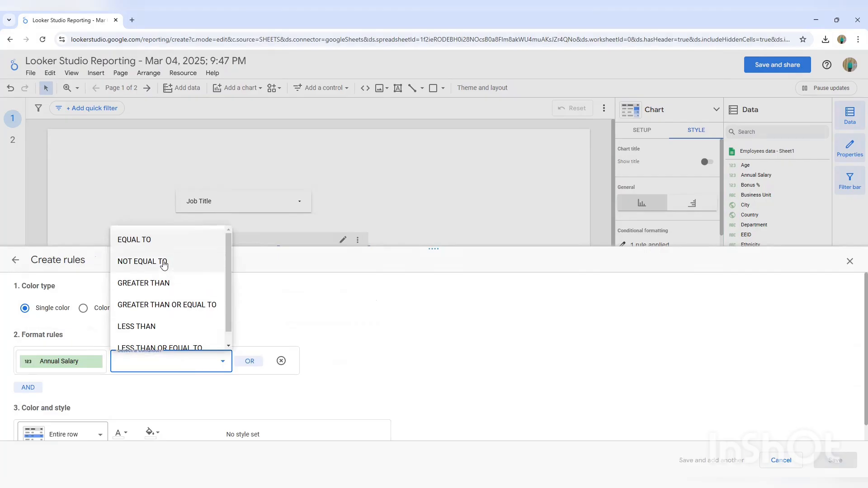
pyautogui.click(160, 327)
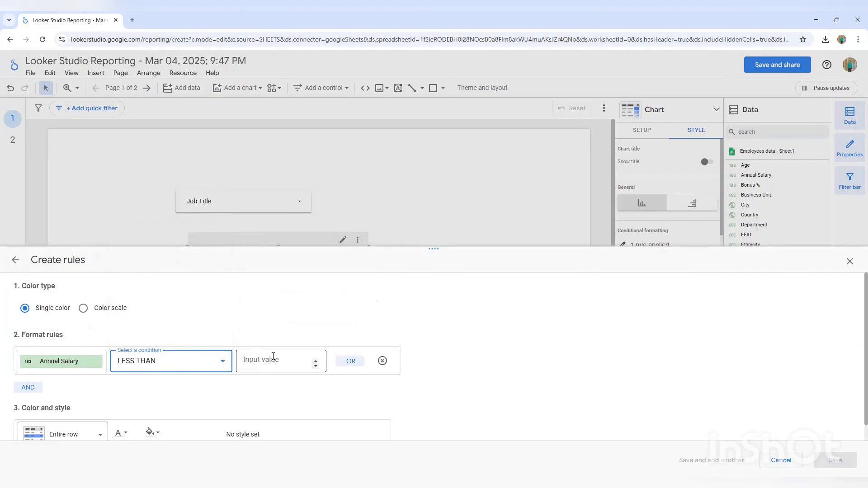
pyautogui.click(273, 358)
pyautogui.write('10000')
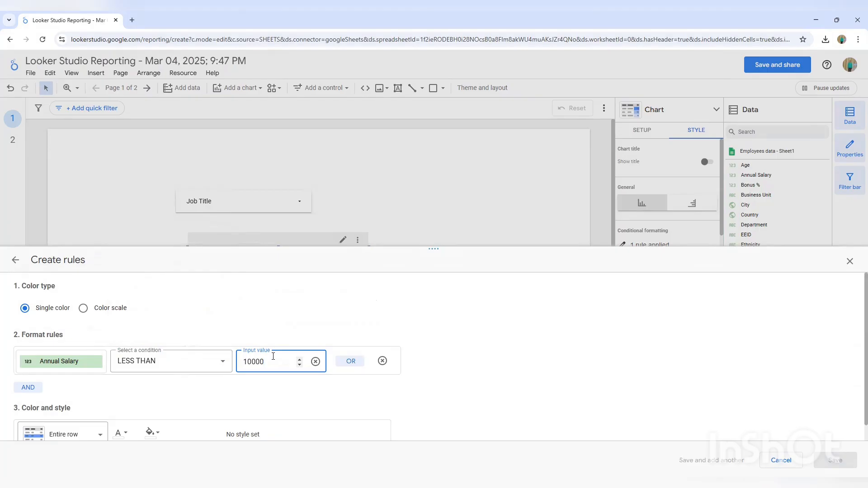
pyautogui.write('0')
# Apply a yellow background to the Full Name column for the less-than rule and save it
pyautogui.scroll(-1, 226, 389)
pyautogui.click(81, 412)
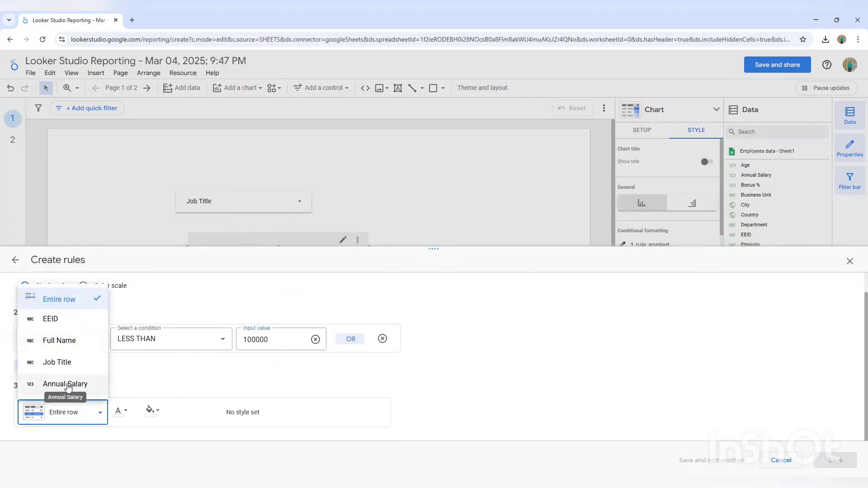
pyautogui.click(62, 344)
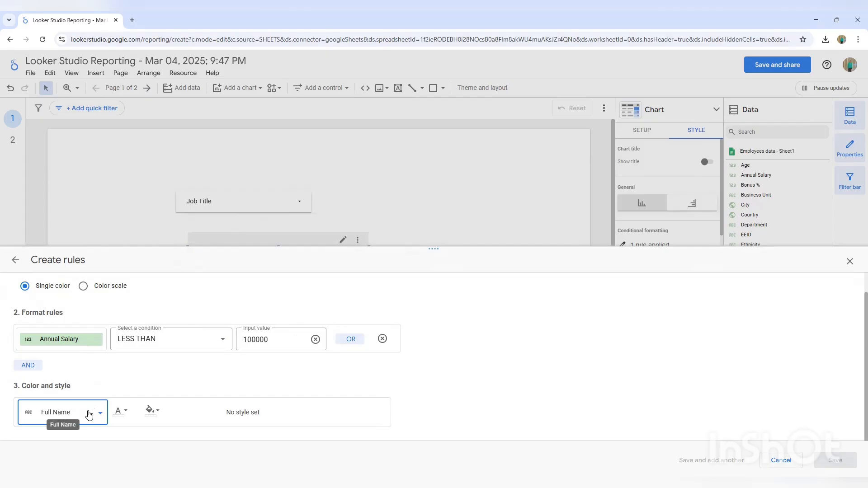
pyautogui.click(159, 411)
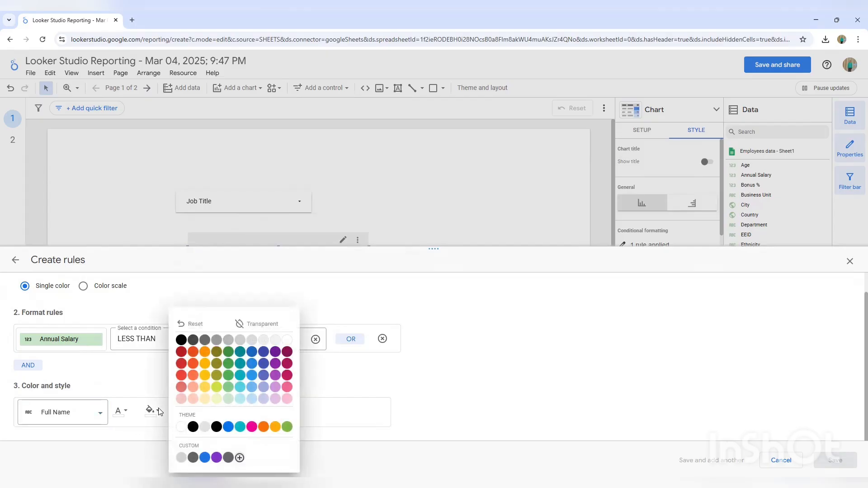
pyautogui.click(206, 388)
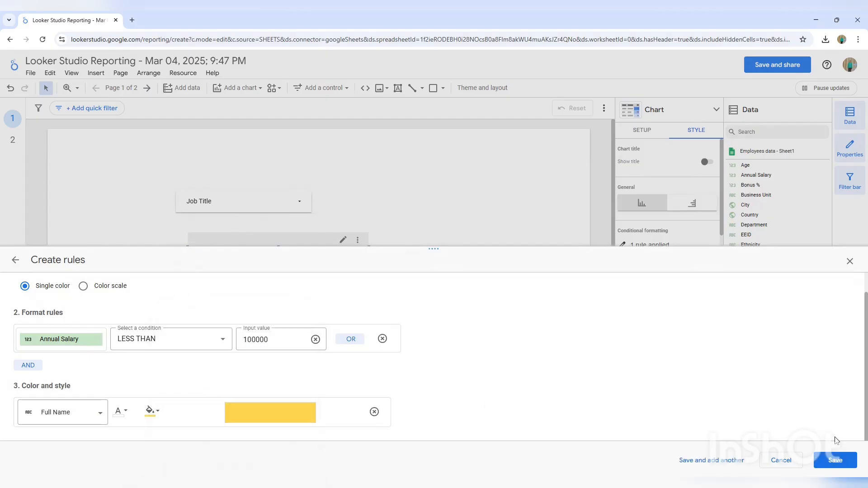
pyautogui.click(834, 460)
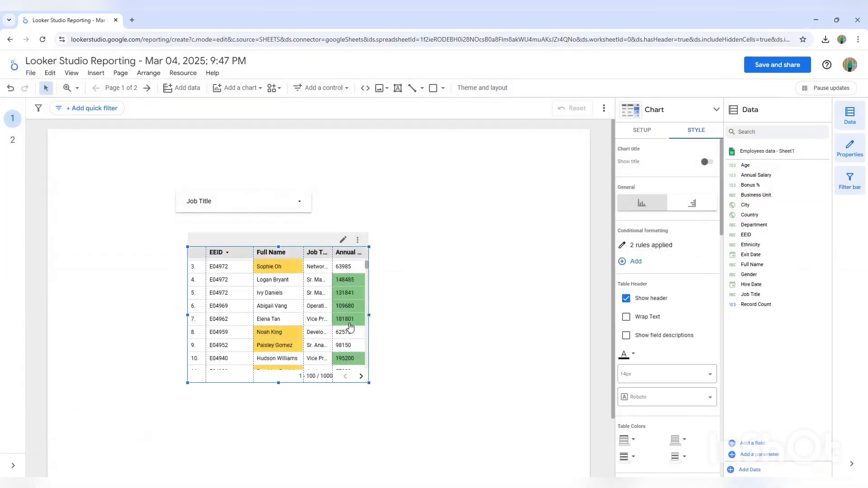